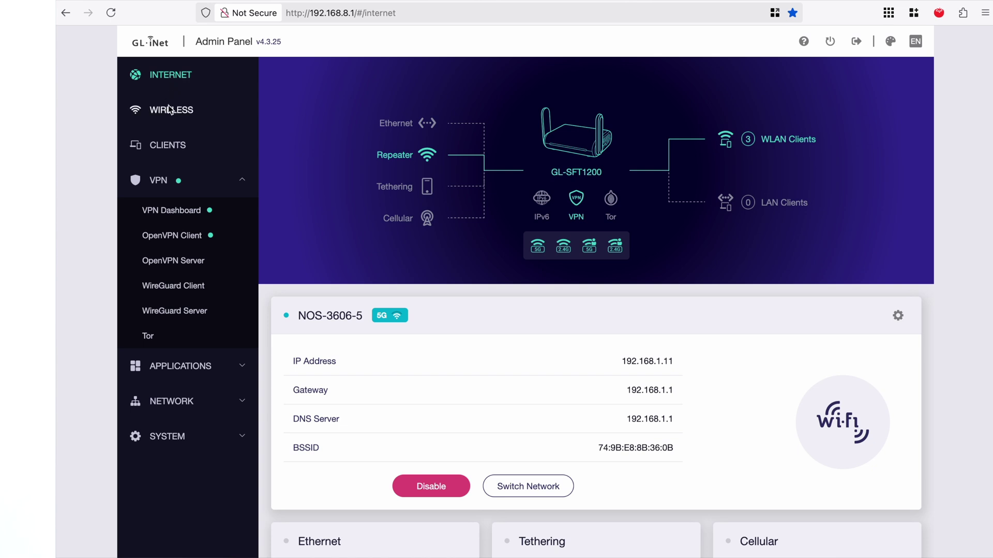
Open the network switching list from the Internet page and look through the known and available Wi-Fi networks
{"action": "left_click", "coordinate": [169, 109]}
{"action": "left_click", "coordinate": [169, 79]}
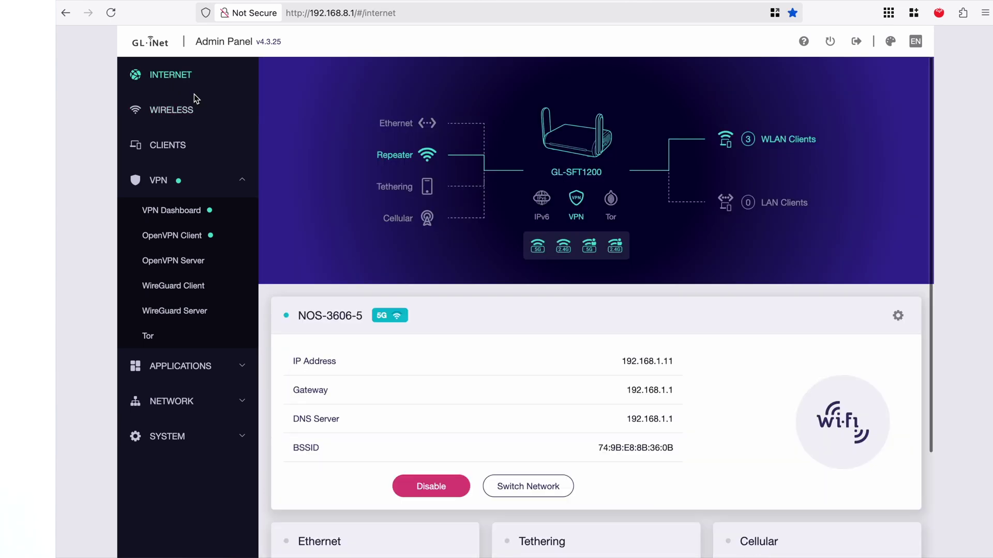
{"action": "scroll", "coordinate": [424, 336], "scroll_direction": "down", "scroll_amount": 2}
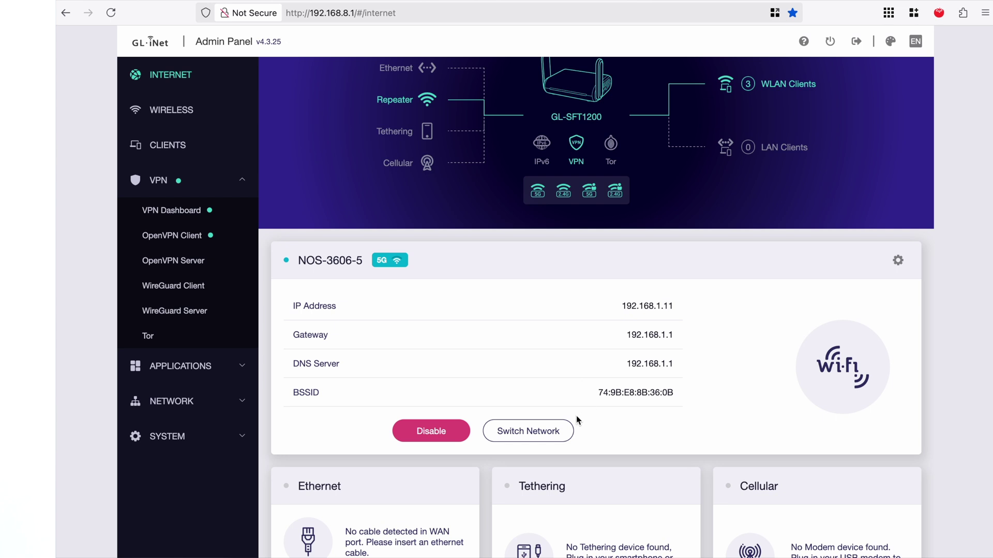
{"action": "left_click", "coordinate": [550, 435]}
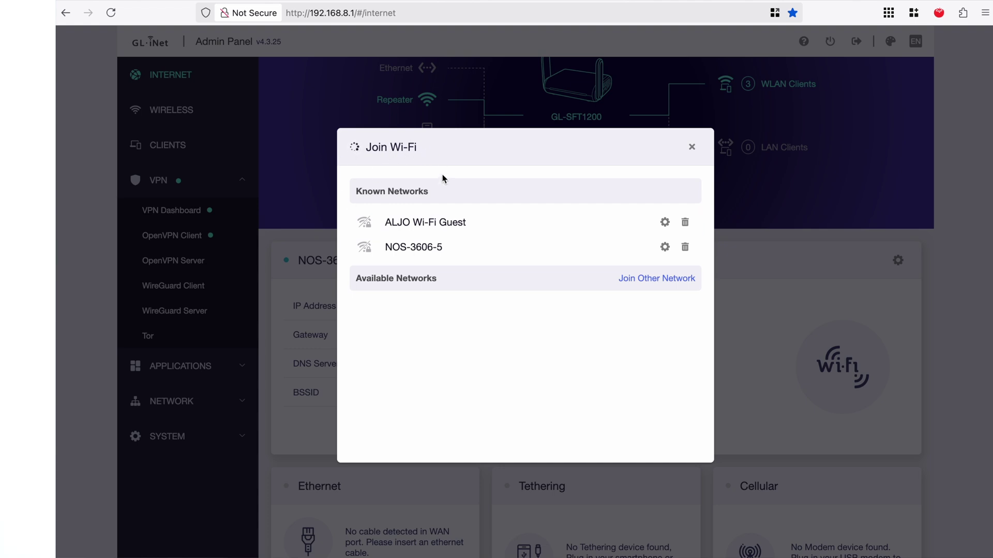
{"action": "scroll", "coordinate": [492, 288], "scroll_direction": "down", "scroll_amount": 3}
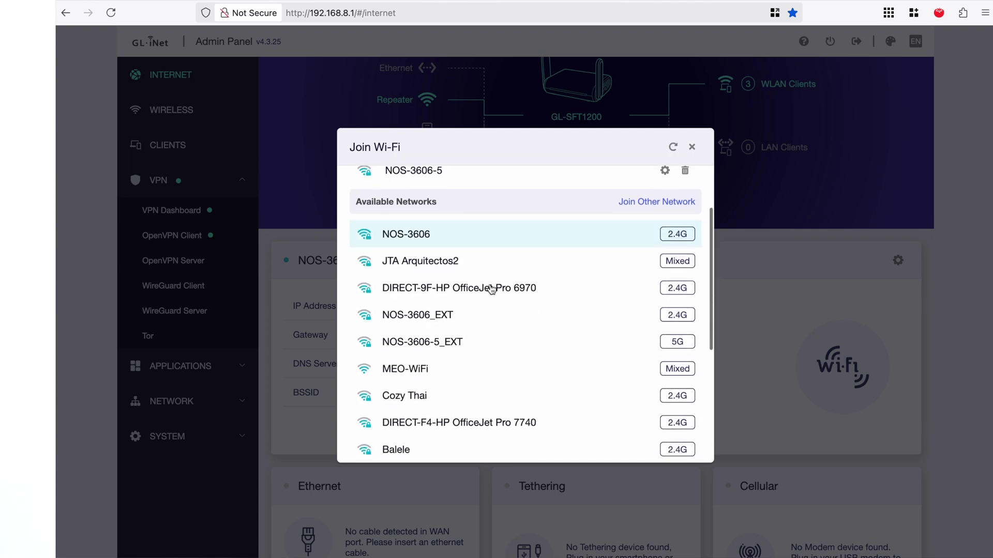
{"action": "scroll", "coordinate": [491, 289], "scroll_direction": "down", "scroll_amount": 8}
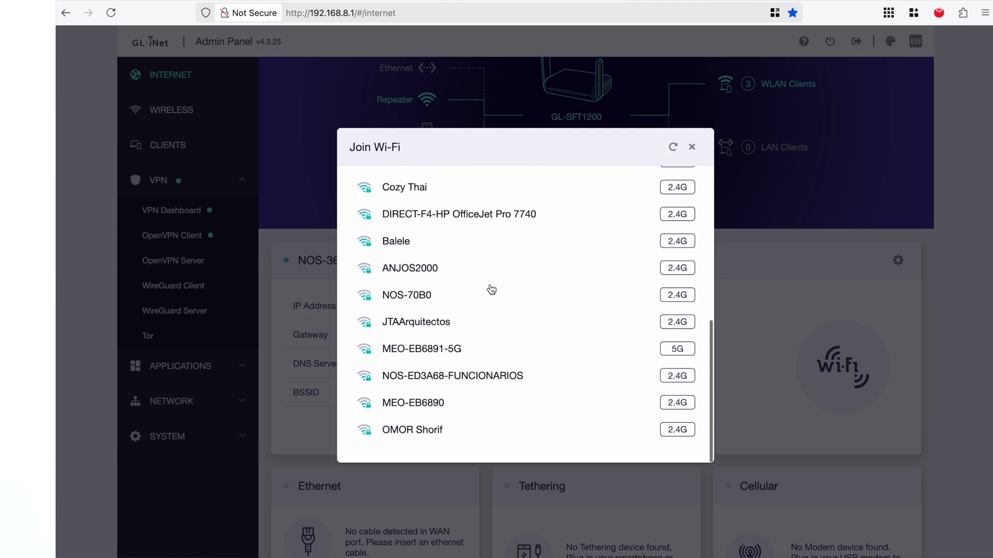
{"action": "scroll", "coordinate": [486, 203], "scroll_direction": "up", "scroll_amount": 2}
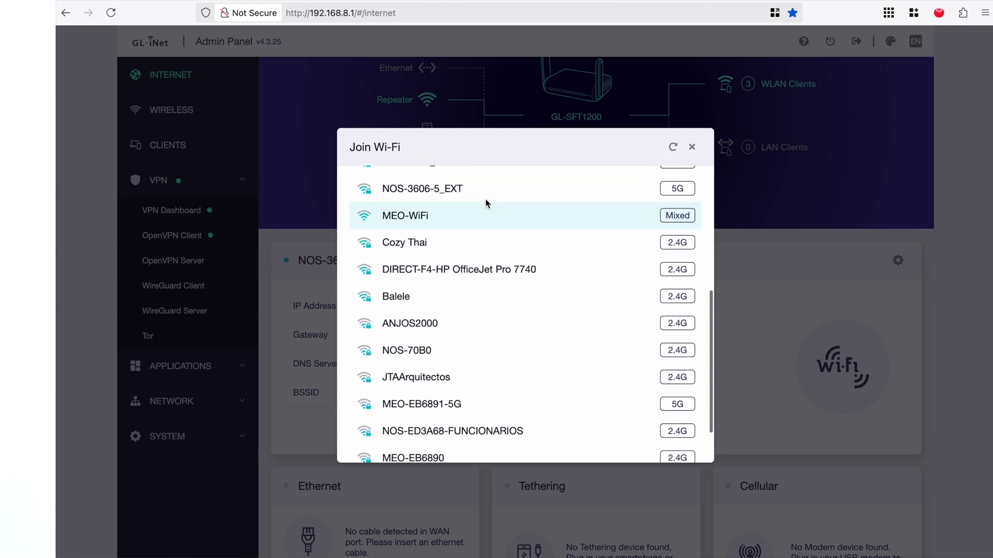
{"action": "scroll", "coordinate": [486, 203], "scroll_direction": "up", "scroll_amount": 2}
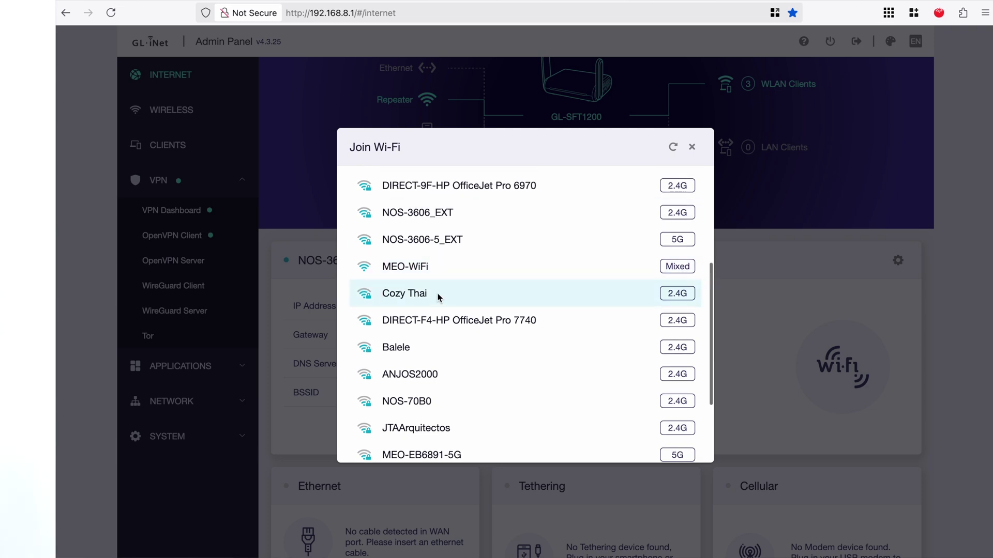
{"action": "scroll", "coordinate": [438, 295], "scroll_direction": "up", "scroll_amount": 5}
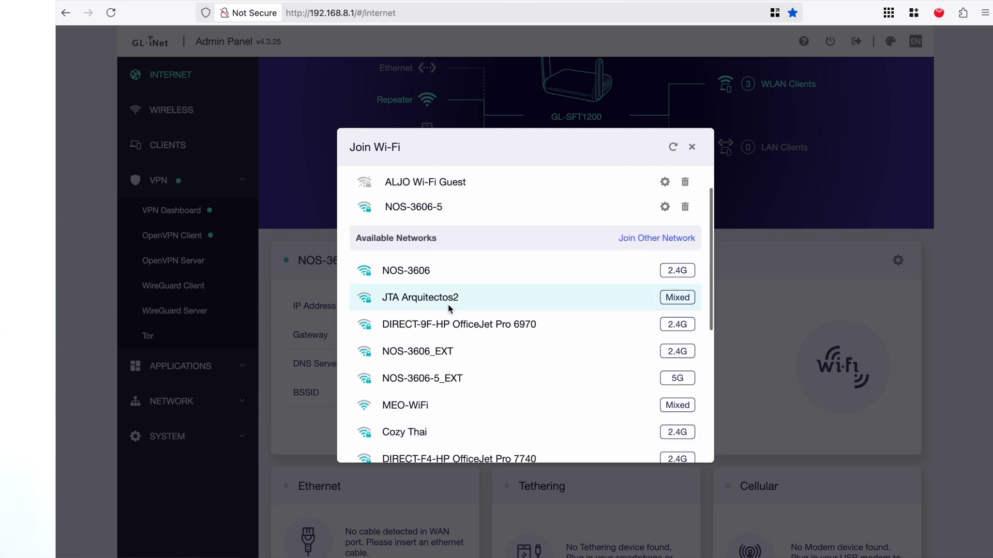
{"action": "scroll", "coordinate": [433, 328], "scroll_direction": "down", "scroll_amount": 1}
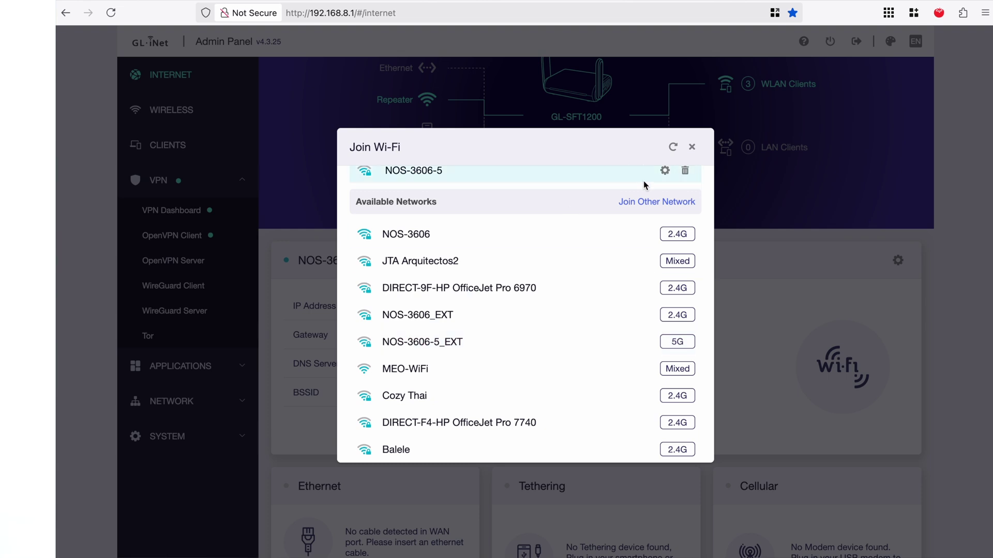
{"action": "scroll", "coordinate": [572, 267], "scroll_direction": "up", "scroll_amount": 2}
{"action": "scroll", "coordinate": [572, 266], "scroll_direction": "up", "scroll_amount": 1}
Check which Wi-Fi network the computer itself uses, and close the Join Wi-Fi dialog without switching networks
{"action": "left_click", "coordinate": [703, 1]}
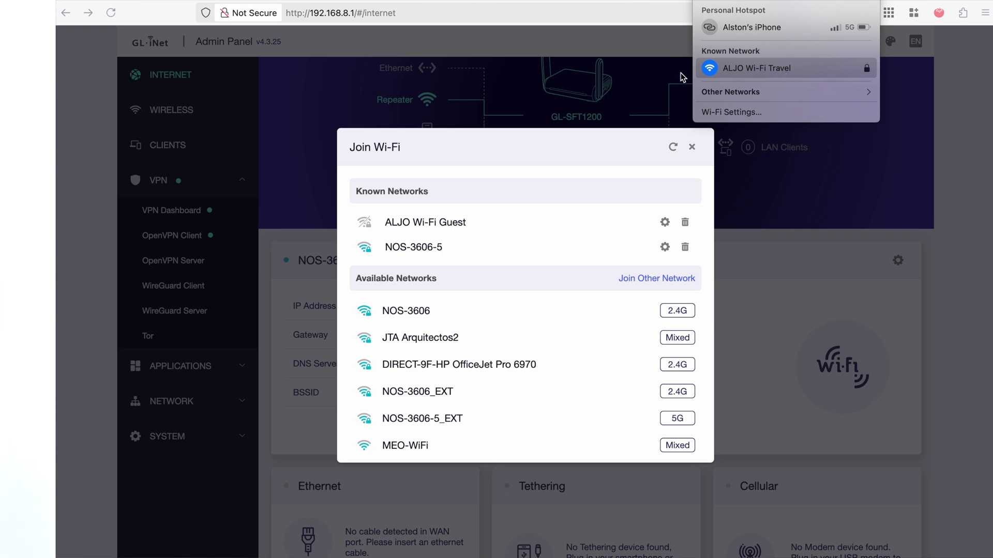
{"action": "left_click", "coordinate": [691, 146]}
{"action": "left_click", "coordinate": [692, 147]}
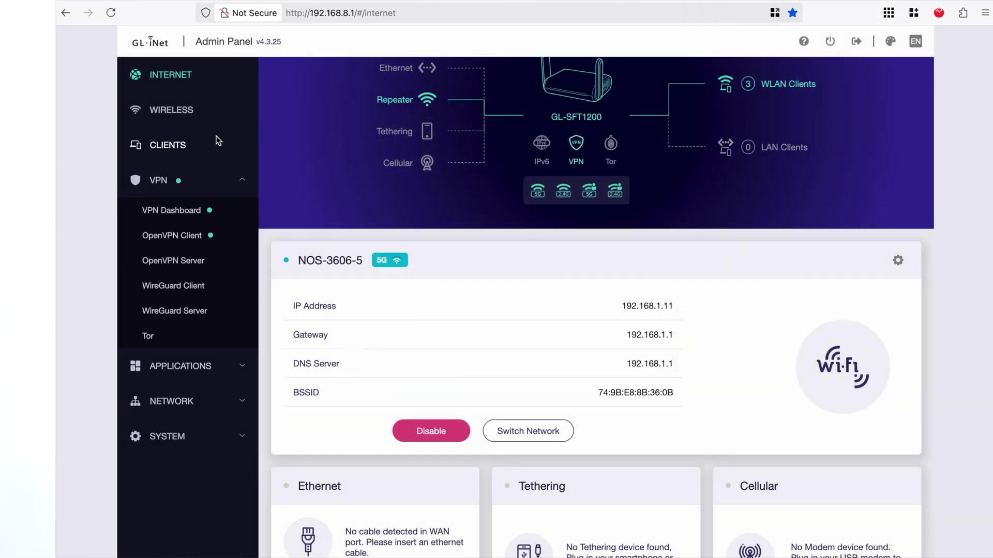
{"action": "scroll", "coordinate": [344, 155], "scroll_direction": "up", "scroll_amount": 2}
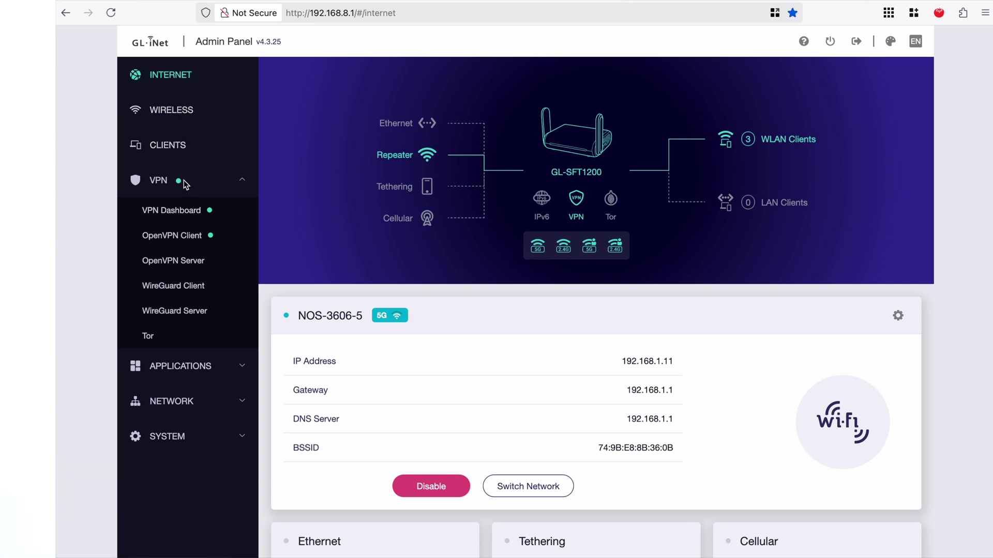
Review the VPN Dashboard and the NordVPN server list of the OpenVPN Client, ending back on the dashboard
{"action": "left_click", "coordinate": [185, 212]}
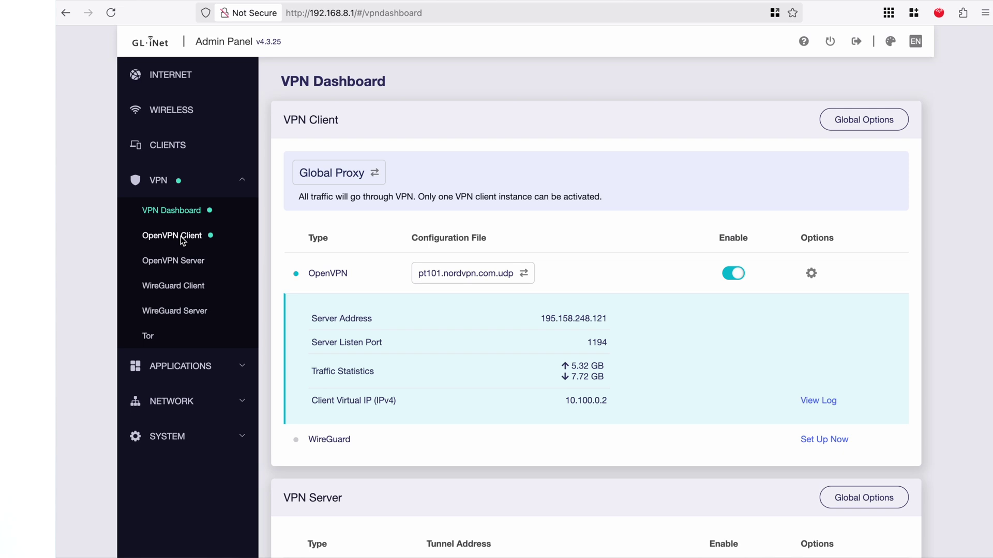
{"action": "left_click", "coordinate": [181, 237]}
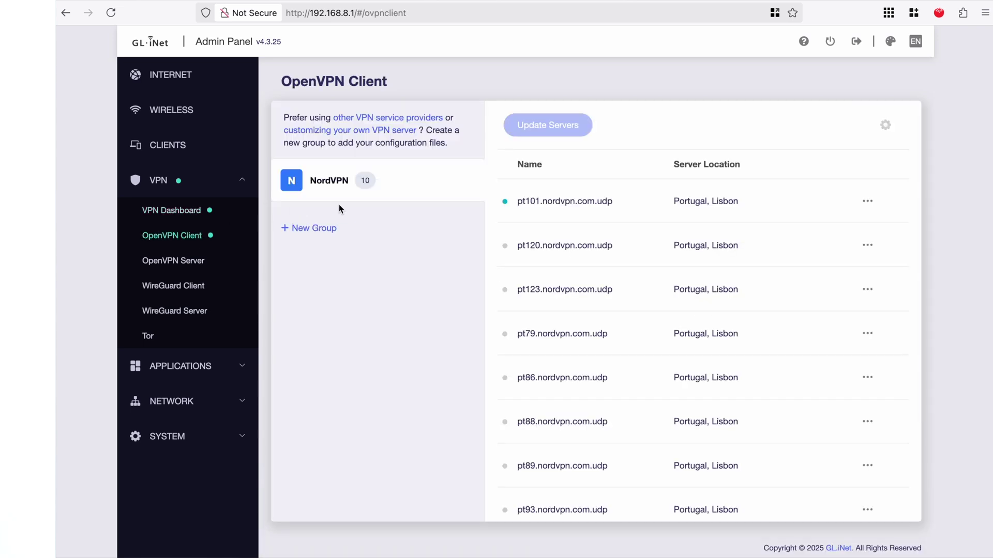
{"action": "scroll", "coordinate": [596, 192], "scroll_direction": "down", "scroll_amount": 3}
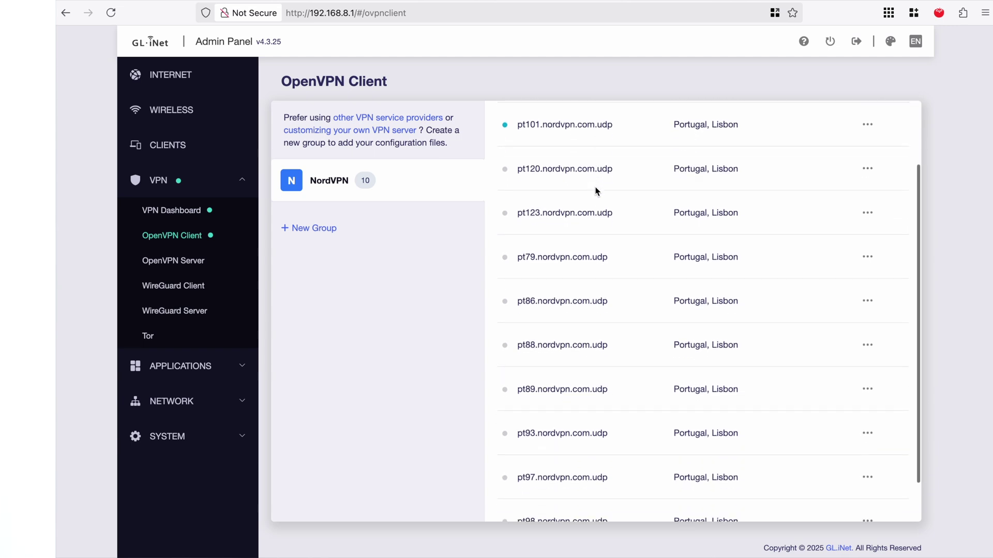
{"action": "scroll", "coordinate": [597, 191], "scroll_direction": "up", "scroll_amount": 3}
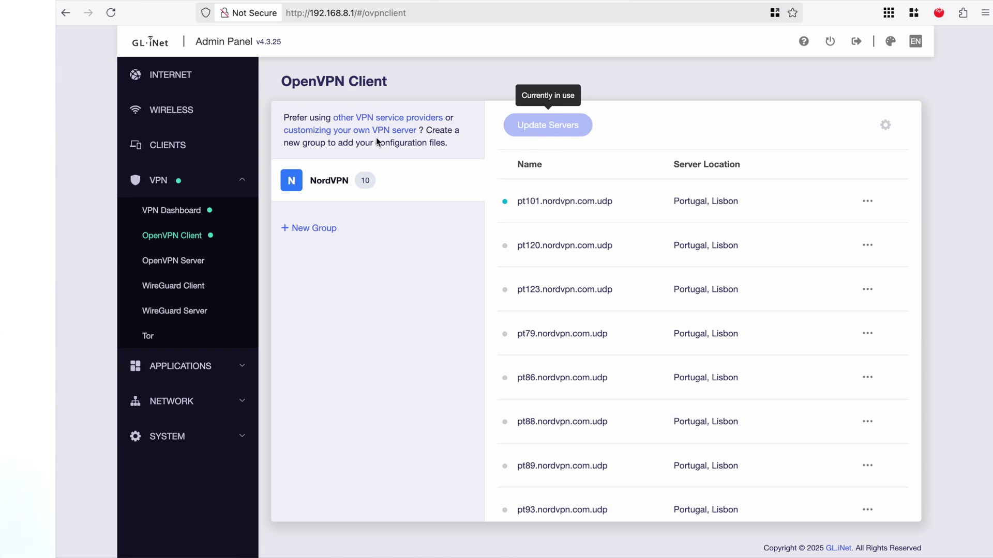
{"action": "left_click", "coordinate": [208, 213]}
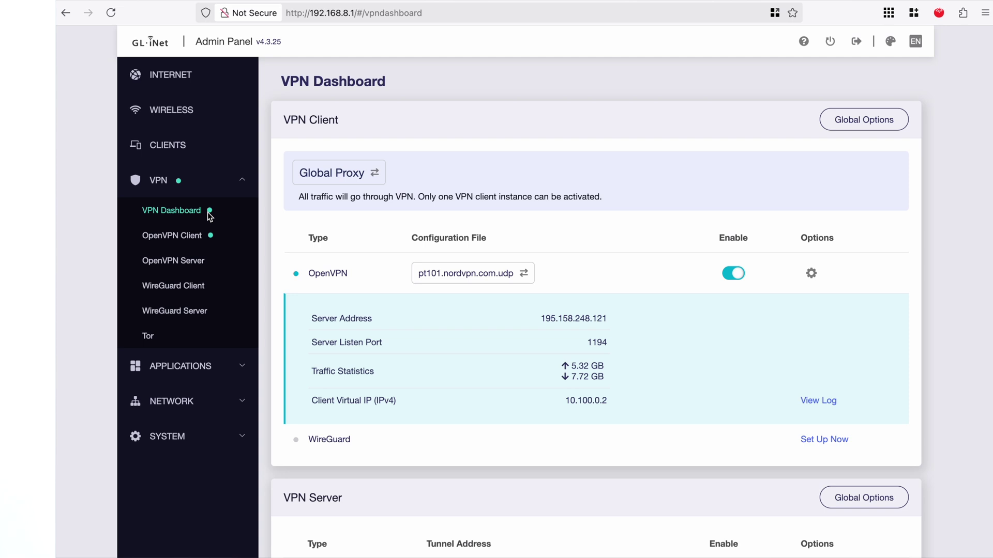
{"action": "scroll", "coordinate": [315, 241], "scroll_direction": "down", "scroll_amount": 1}
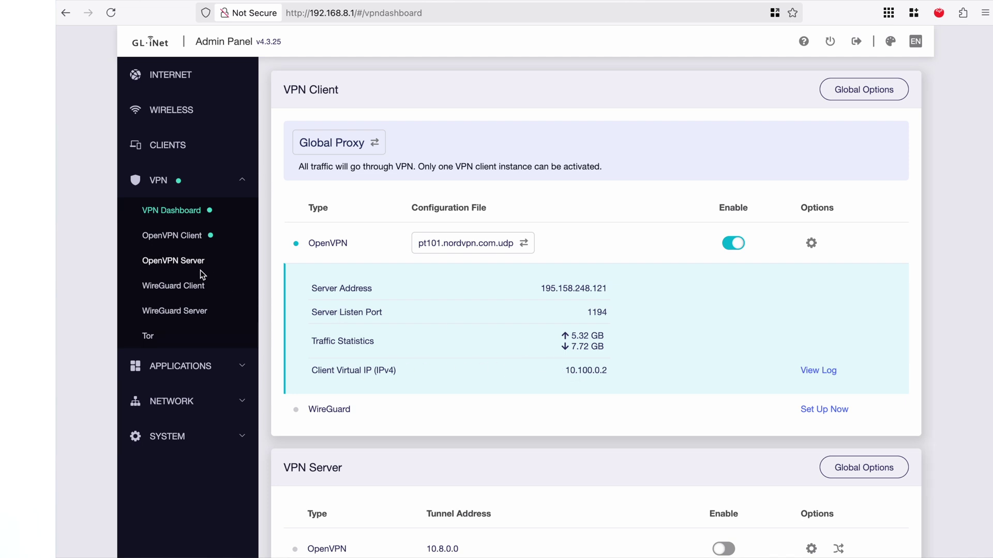
View the WireGuard Client, WireGuard Server and Tor pages in the VPN section
{"action": "left_click", "coordinate": [187, 285]}
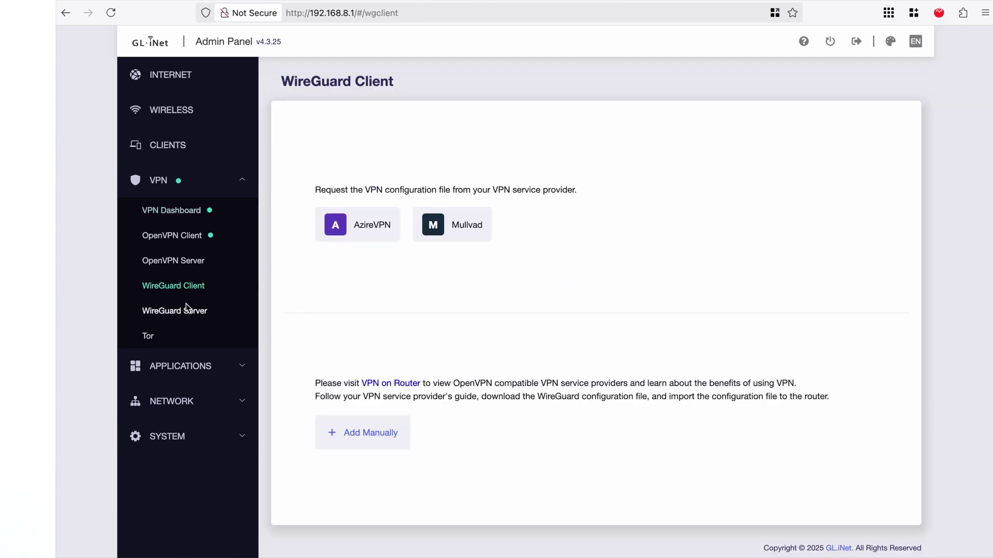
{"action": "left_click", "coordinate": [185, 305]}
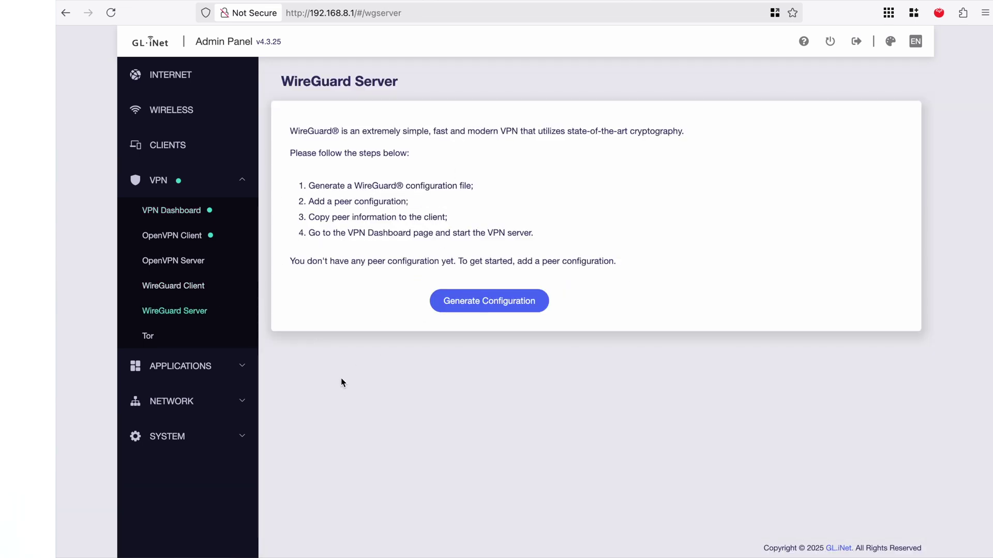
{"action": "left_click", "coordinate": [154, 334]}
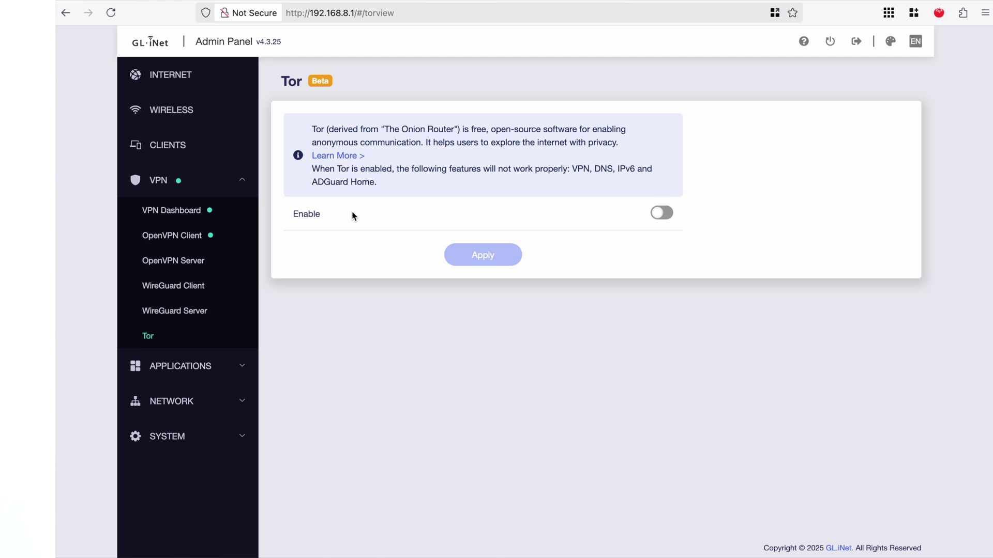
Collapse the VPN section and view the router's installable plug-ins under Applications
{"action": "left_click", "coordinate": [245, 180]}
{"action": "left_click", "coordinate": [206, 225]}
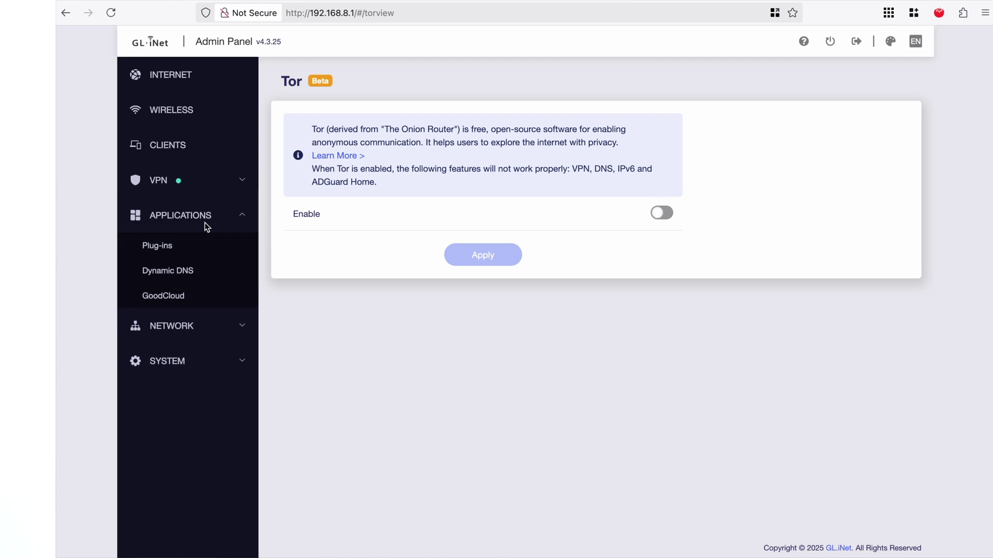
{"action": "left_click", "coordinate": [157, 245]}
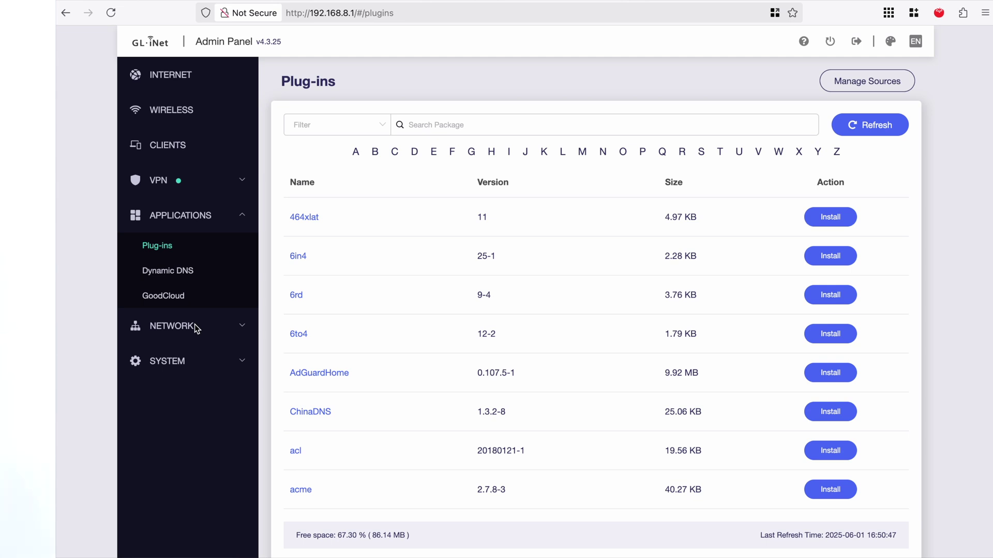
Examine the DNS server settings in the Network section, and briefly look at the Applications entries again
{"action": "left_click", "coordinate": [213, 329]}
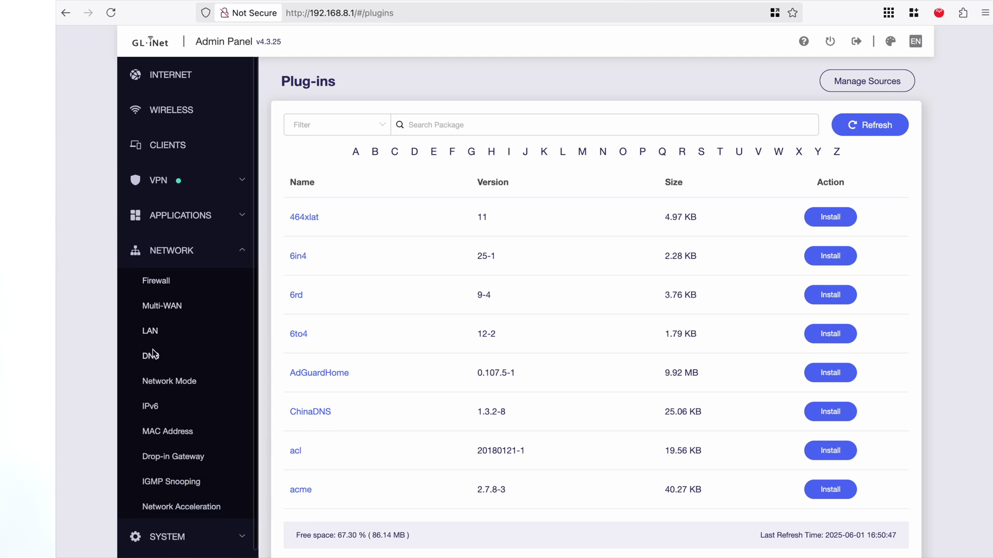
{"action": "left_click", "coordinate": [152, 356]}
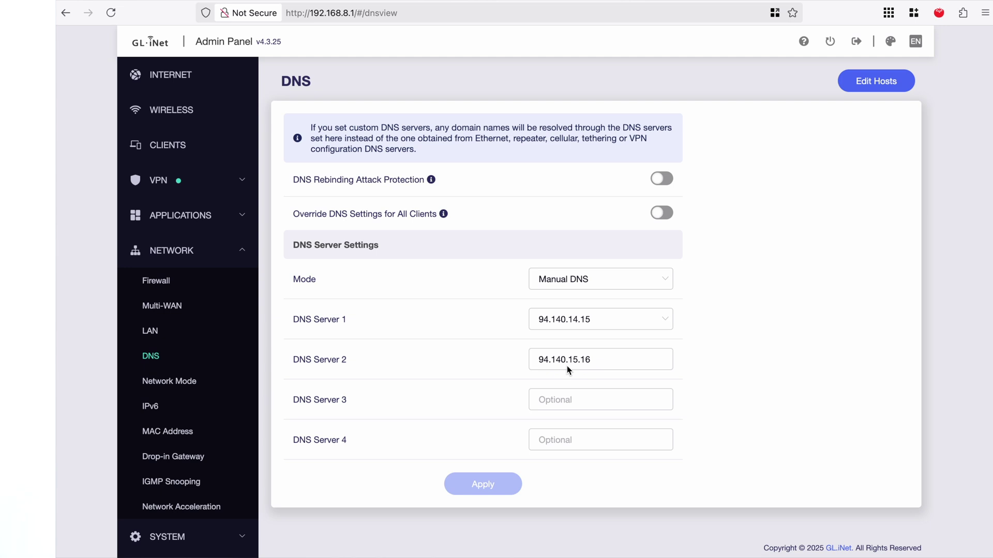
{"action": "left_click", "coordinate": [181, 215]}
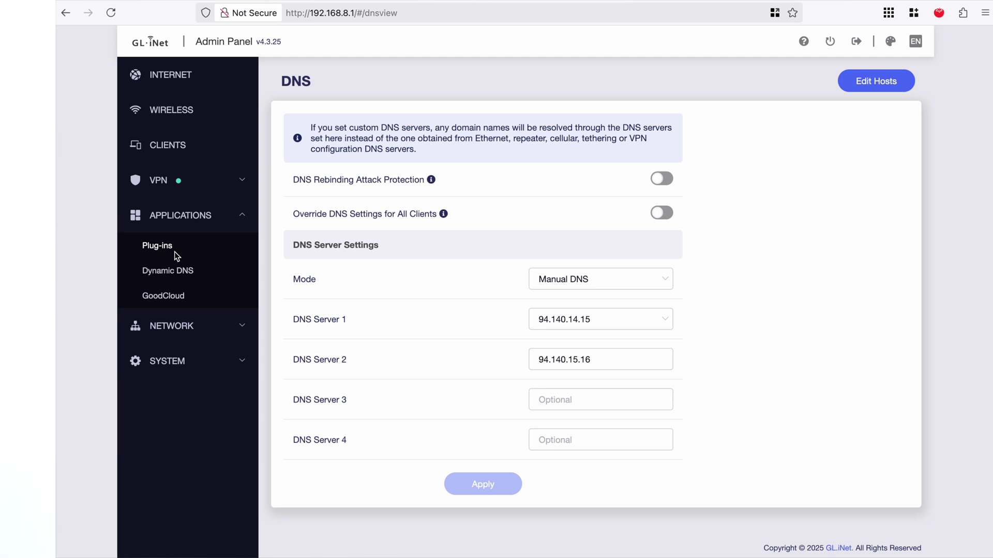
{"action": "left_click", "coordinate": [194, 219]}
Look over the entries of the System section and return to the Internet overview page
{"action": "left_click", "coordinate": [170, 286]}
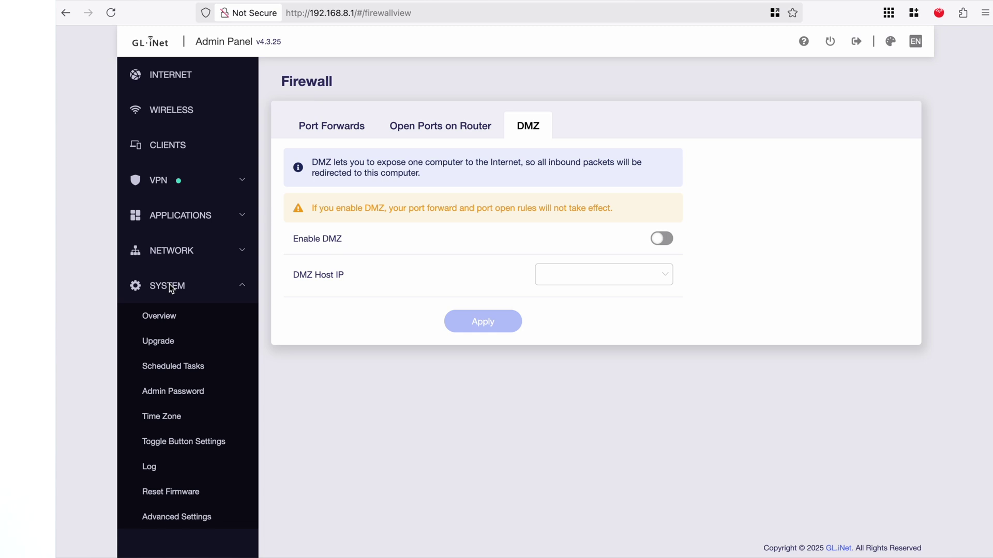
{"action": "left_click", "coordinate": [187, 284]}
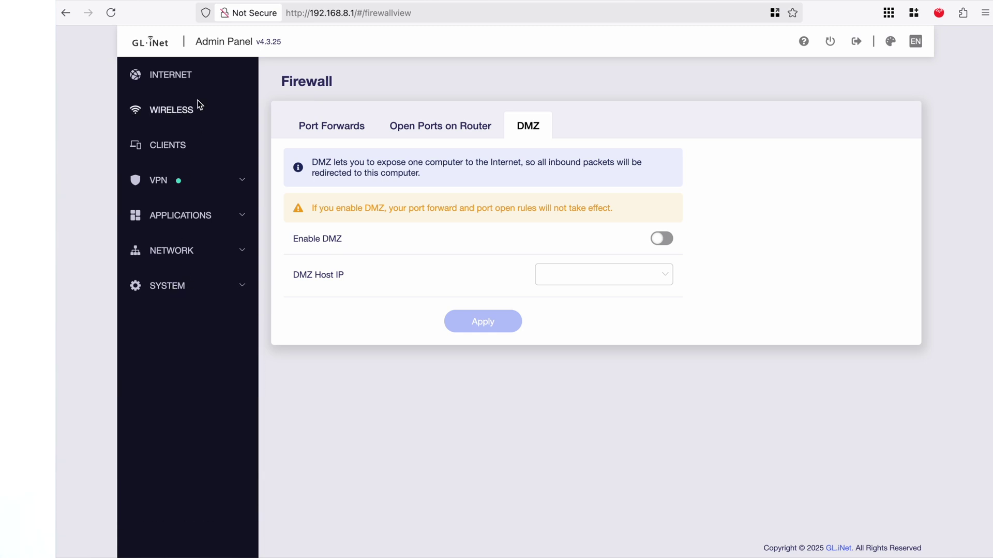
{"action": "left_click", "coordinate": [188, 76]}
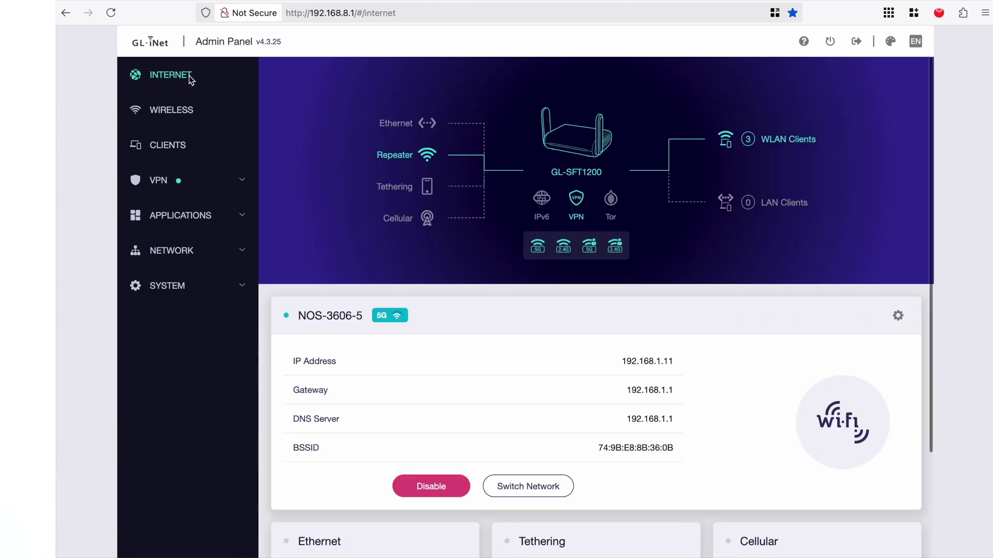